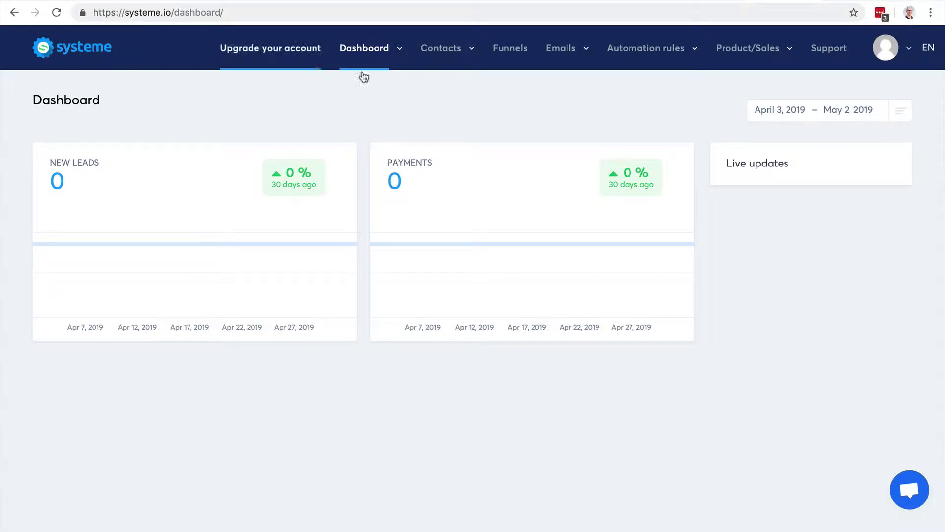
Go from the dashboard to the Funnels page, which lists 0 funnels.
left_click(504, 49)
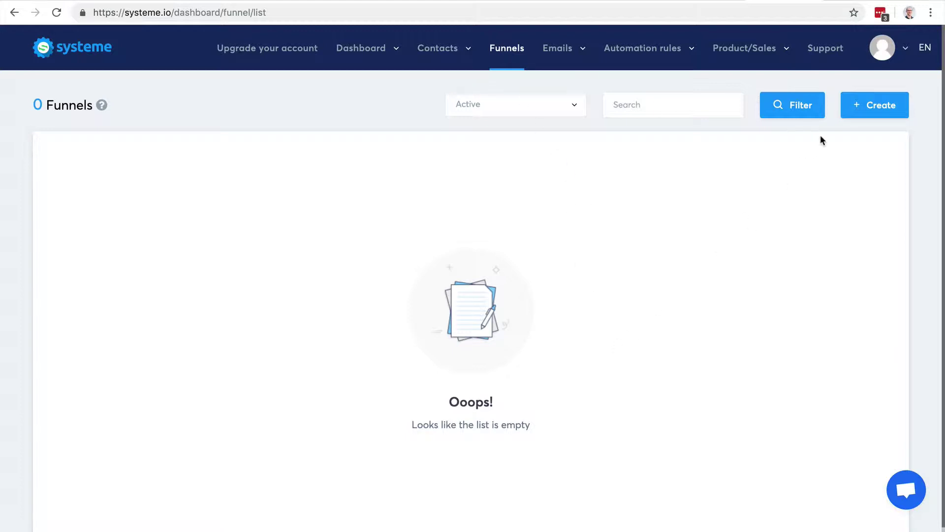
Start a new funnel named 'Test funnel' and search the currency list for 'dolla'.
left_click(861, 108)
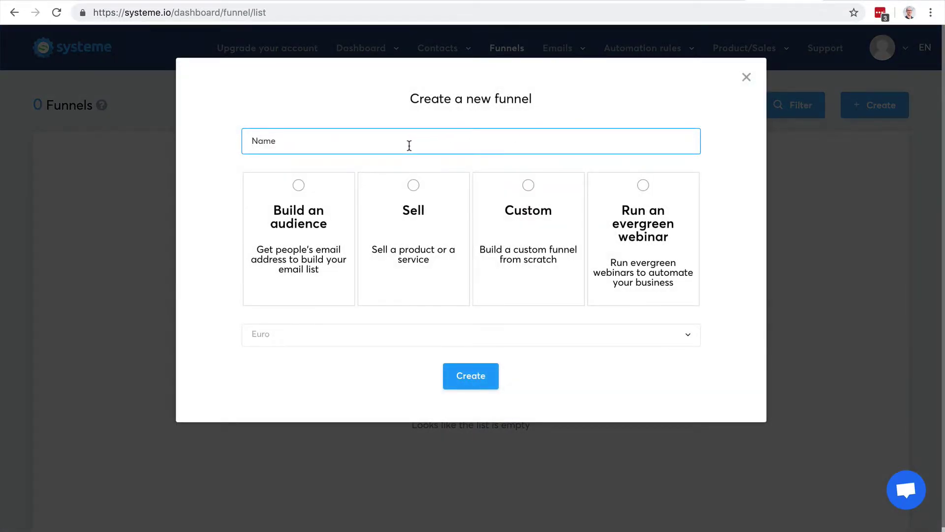
type("Test funnel")
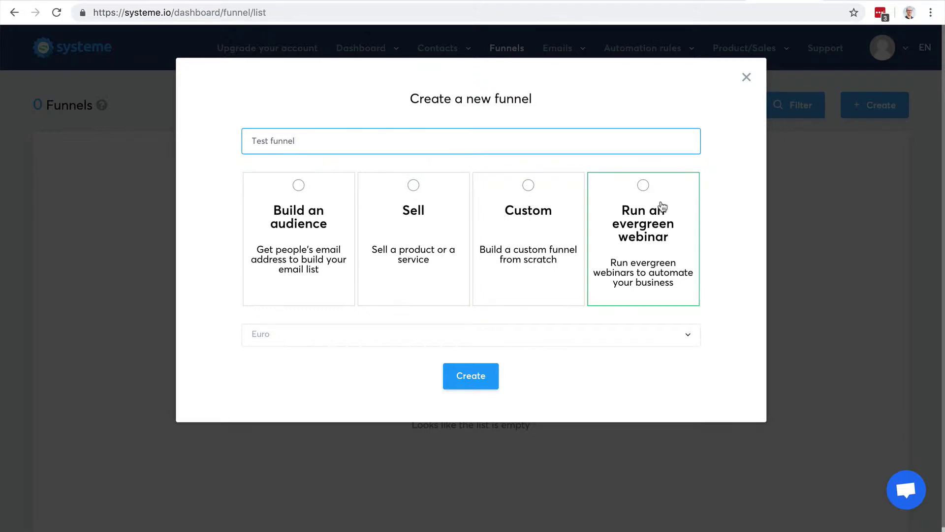
left_click(666, 337)
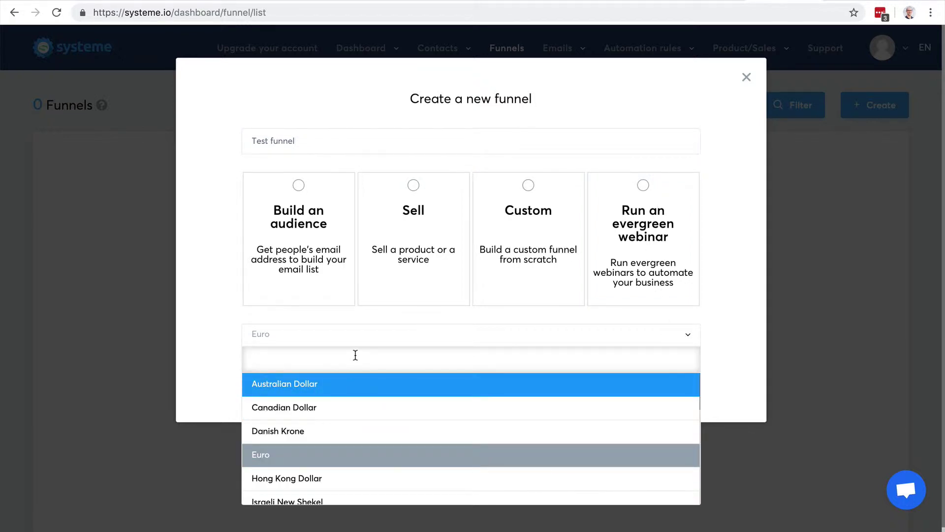
type("unit")
key("BackSpace")
key("BackSpace")
key("BackSpace")
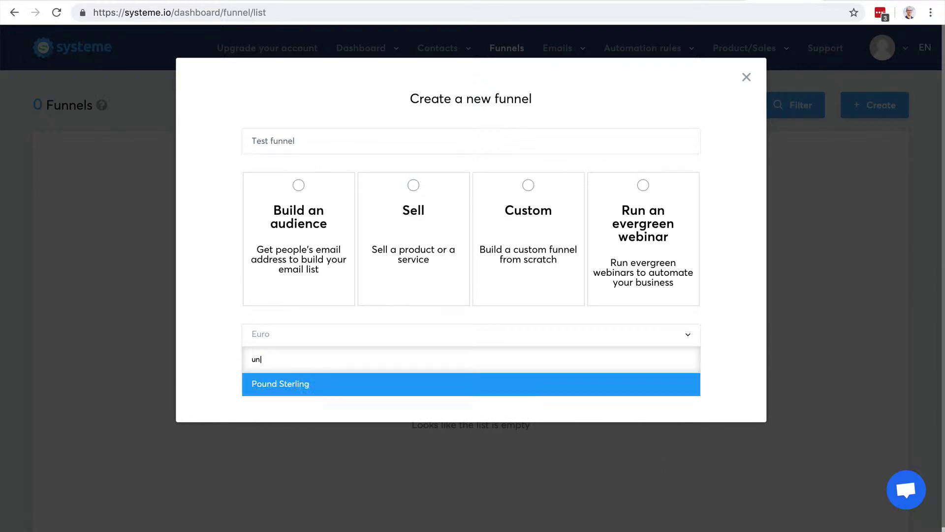
type("s")
key("BackSpace")
key("BackSpace")
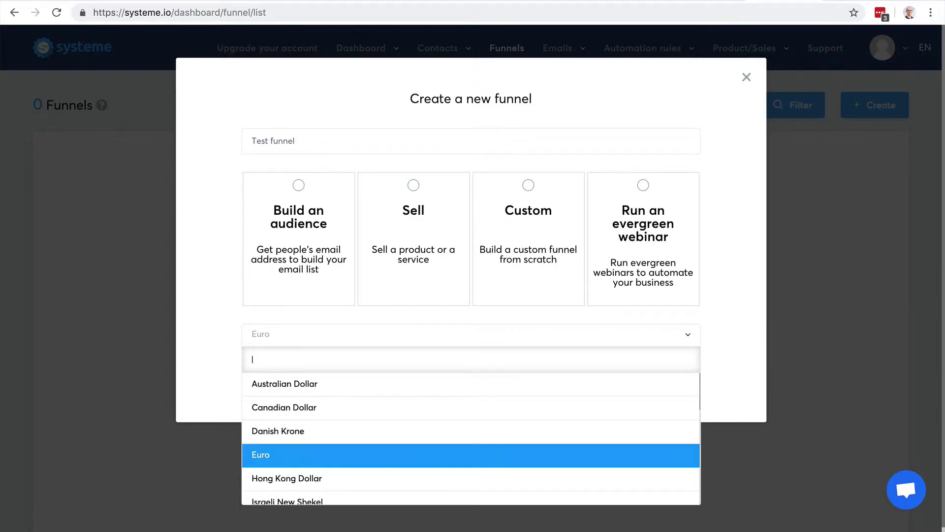
type("dolla")
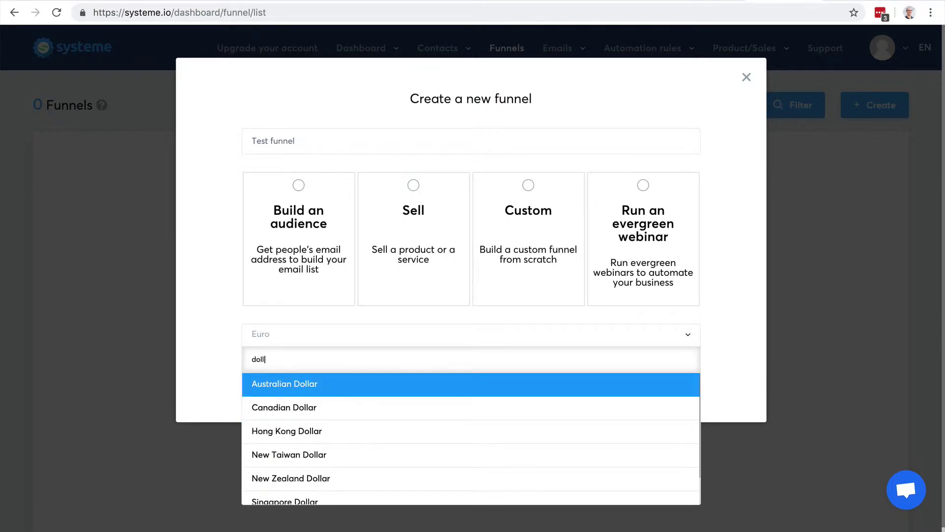
Choose U.S. Dollar as the currency, make it a Custom funnel, and create it.
scroll(415, 422, "down", 1)
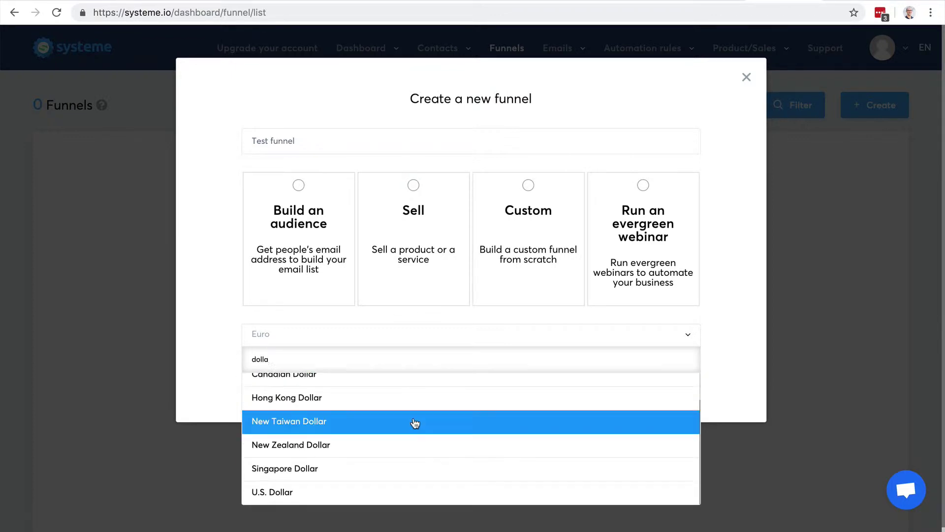
left_click(353, 490)
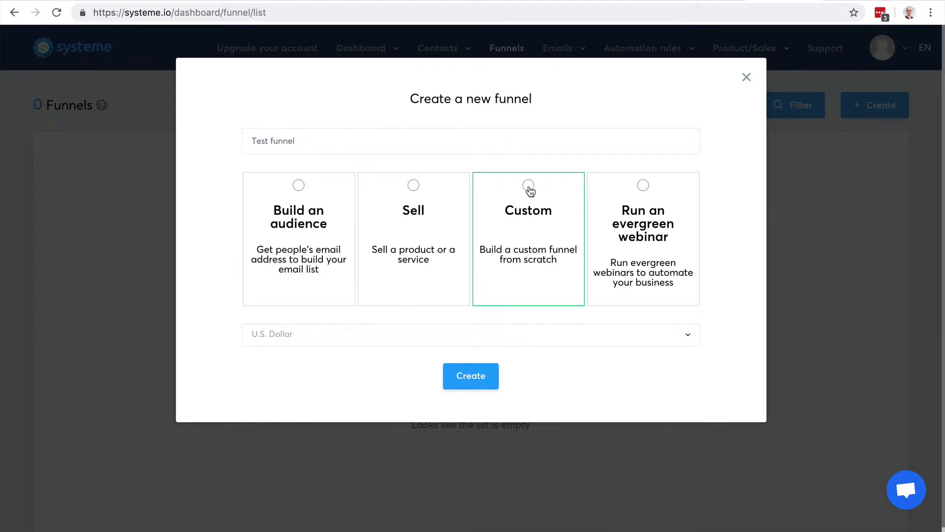
left_click(529, 186)
left_click(471, 378)
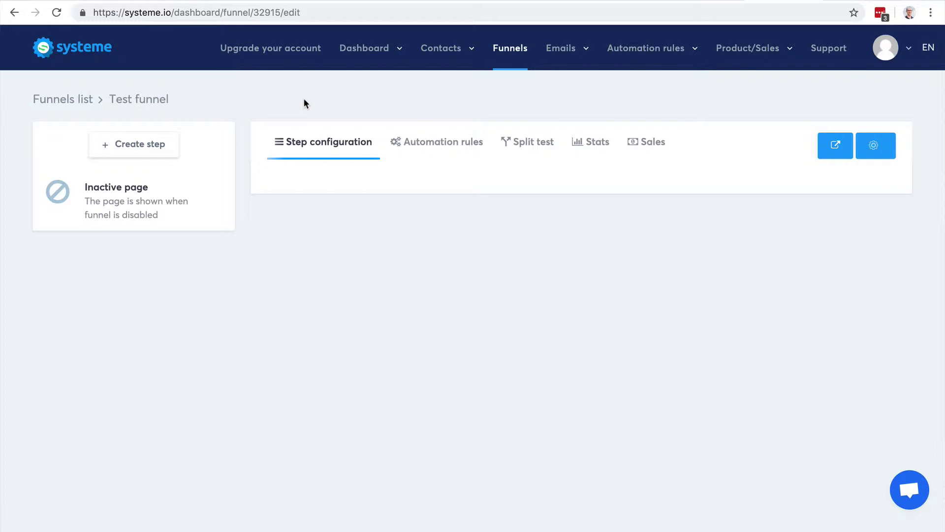
Add a funnel step named 'Squeeze page' of type Squeeze page and save it.
left_click(131, 144)
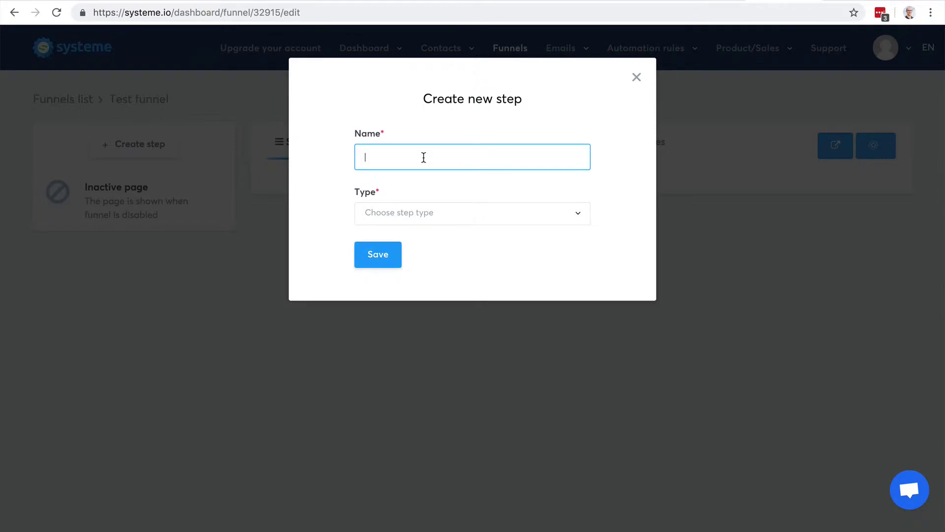
type("Squeeze p")
type("agge")
key("BackSpace")
key("BackSpace")
key("BackSpace")
key("BackSpace")
type("age")
left_click(462, 213)
left_click(480, 303)
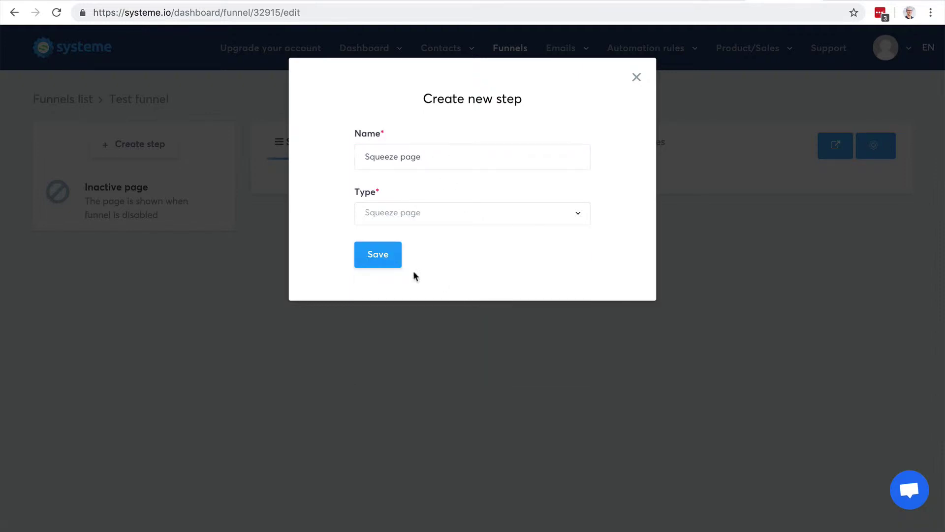
left_click(384, 262)
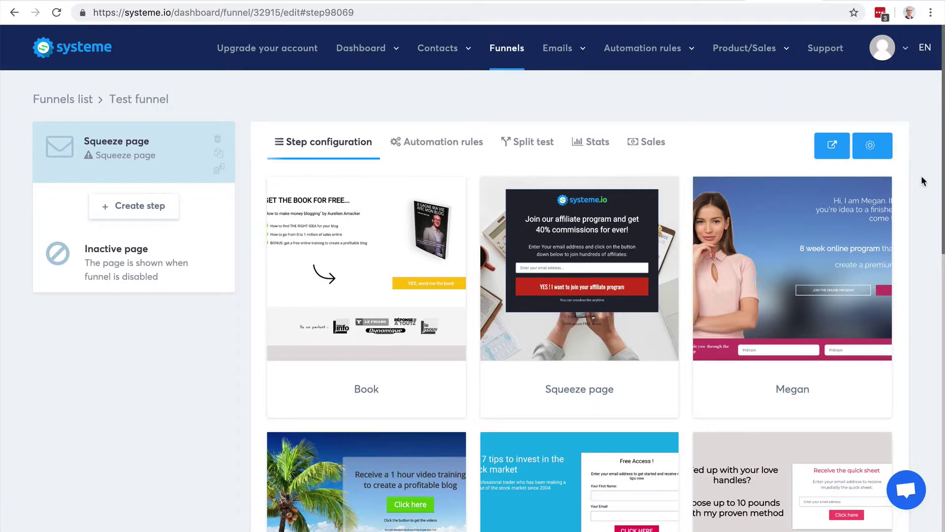
scroll(922, 177, "down", 13)
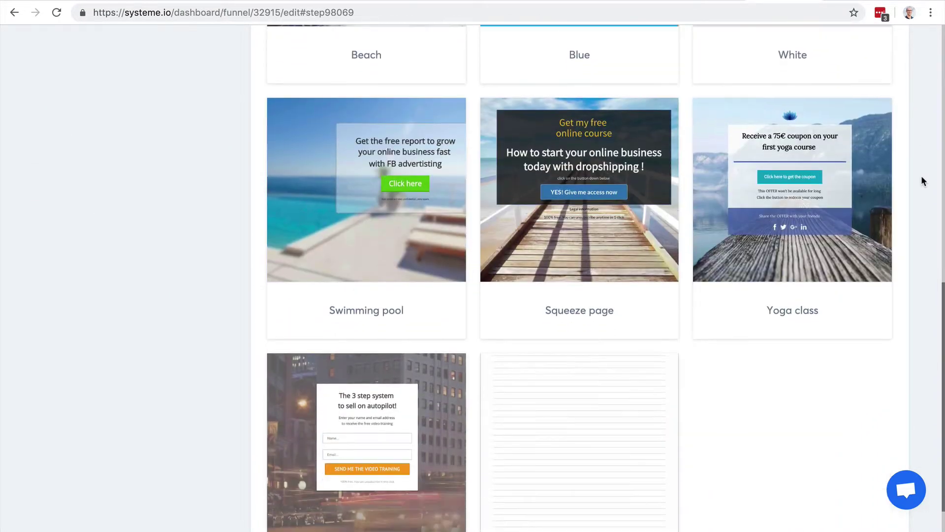
scroll(921, 178, "up", 13)
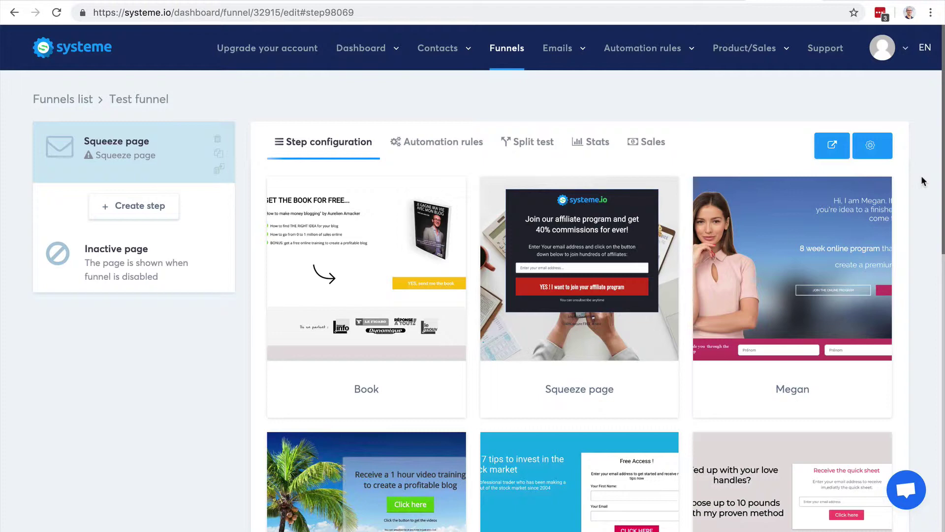
mouse_move(345, 206)
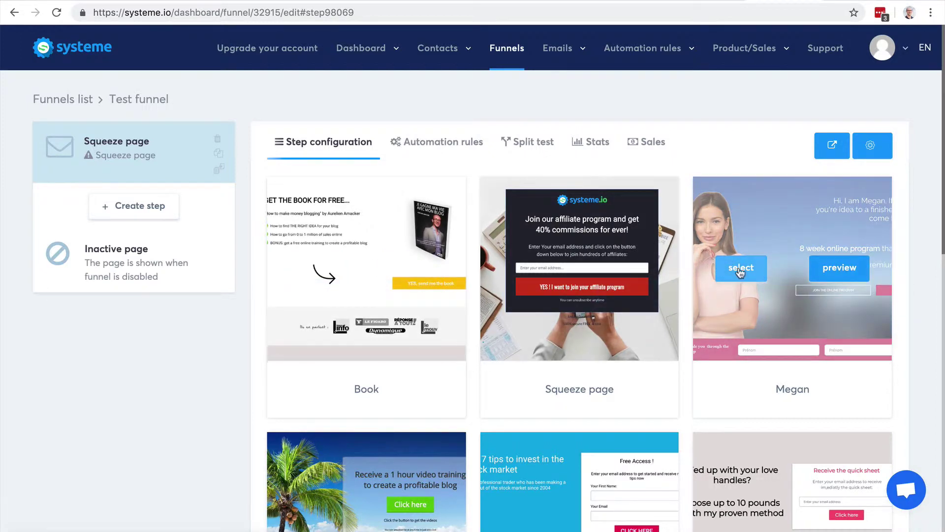
Apply the Megan template to the Squeeze page step, copy its page link, and save the step.
left_click(741, 270)
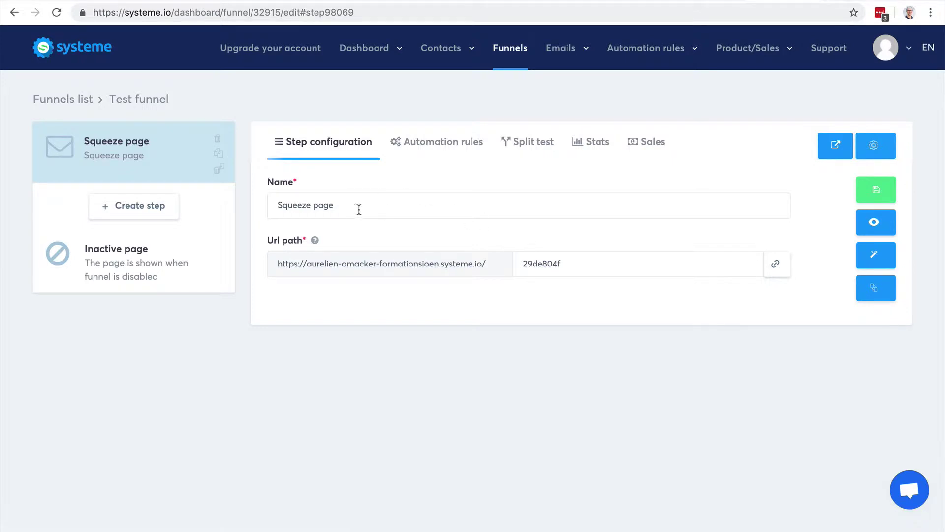
left_click_drag(357, 209, 275, 204)
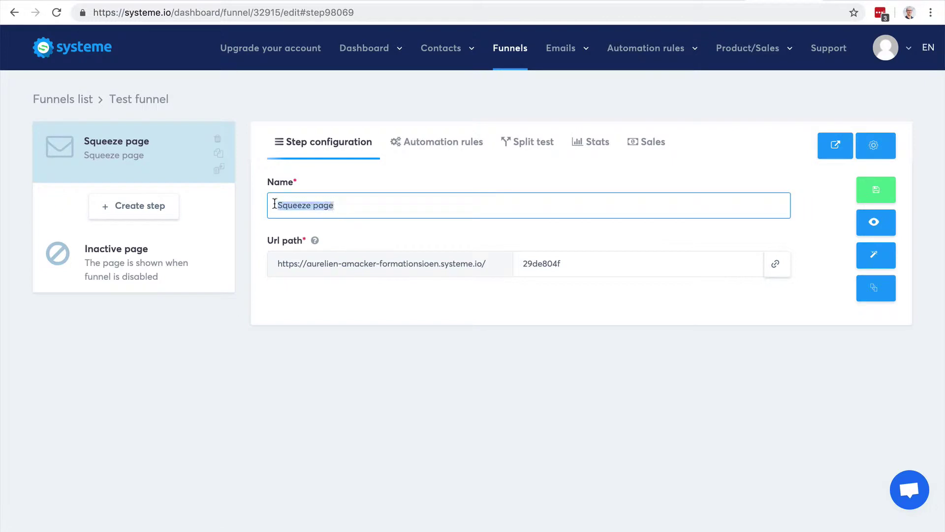
left_click(376, 284)
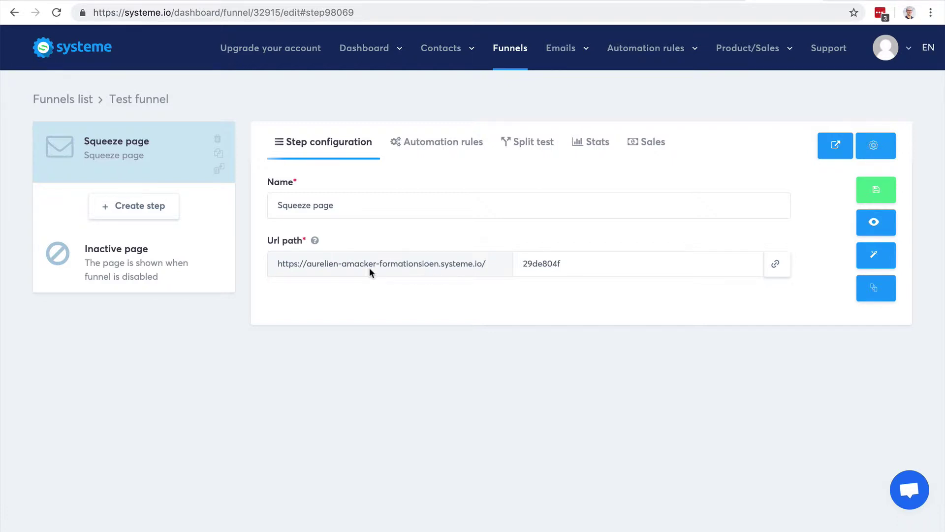
left_click(775, 266)
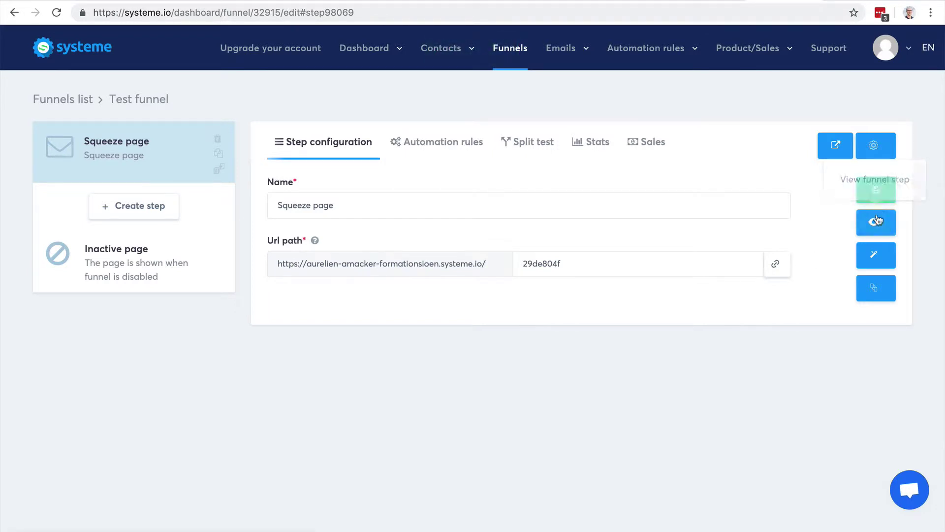
left_click(875, 192)
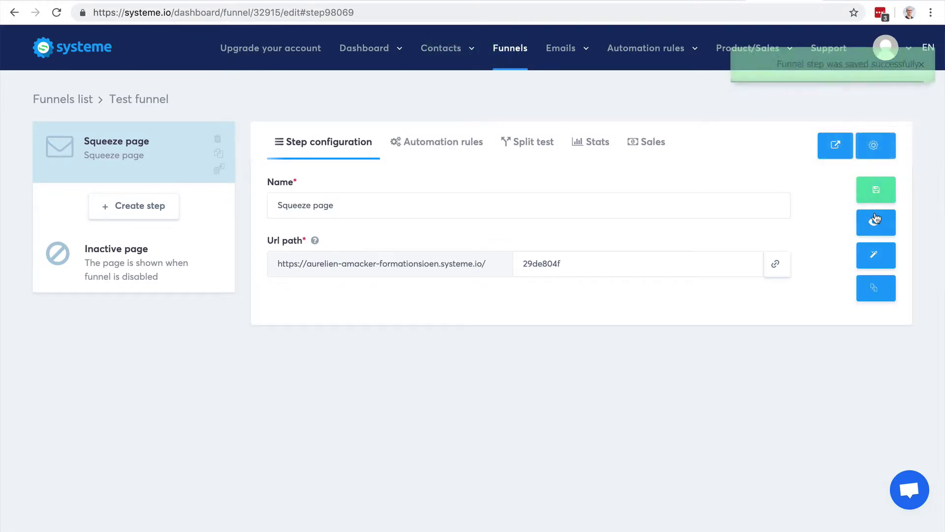
Preview the live Megan squeeze page at 29de804f, then close it to return to the step settings.
left_click(875, 222)
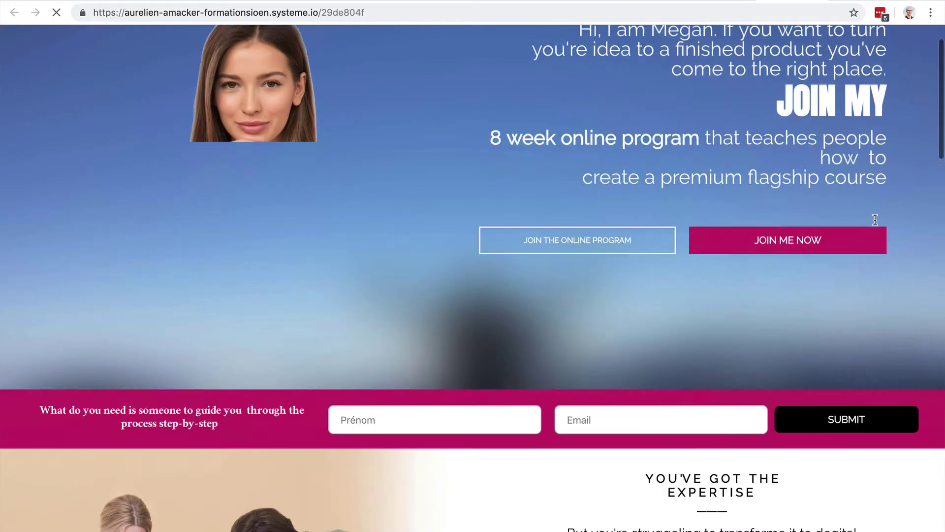
scroll(875, 222, "down", 2)
scroll(875, 220, "down", 20)
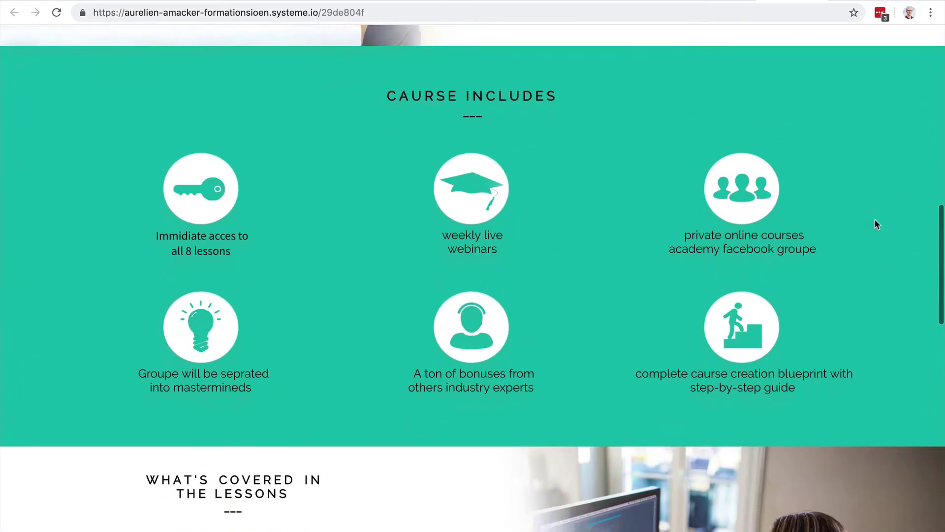
key("Home")
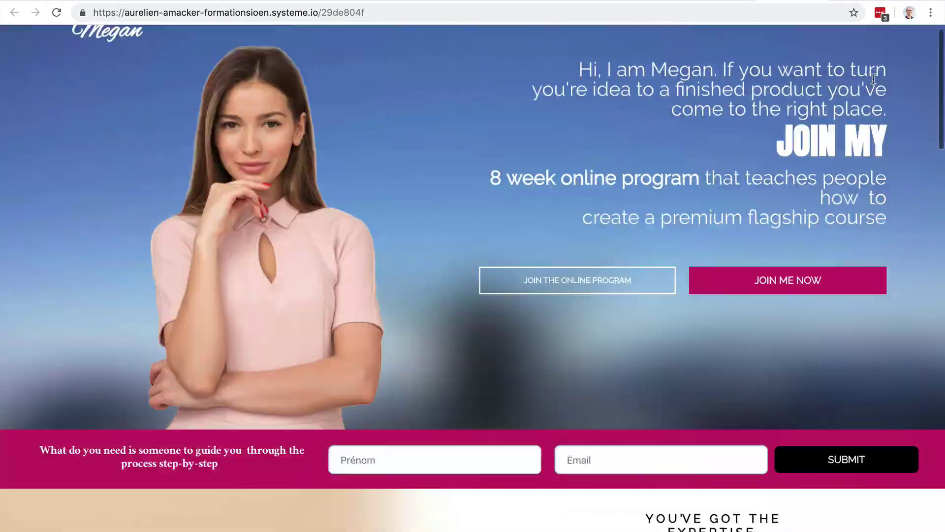
key("super+w")
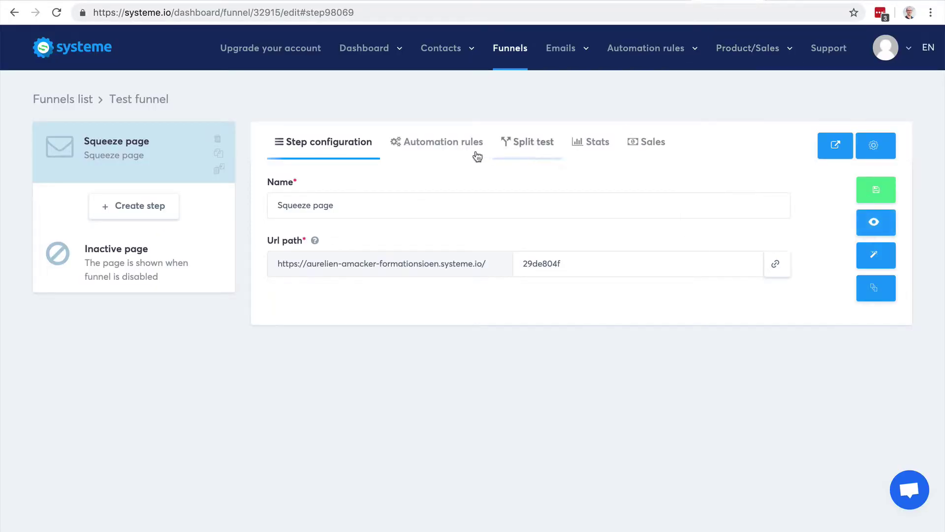
Browse the Squeeze page step's Automation rules, Split test, Stats and Sales tabs.
left_click(435, 143)
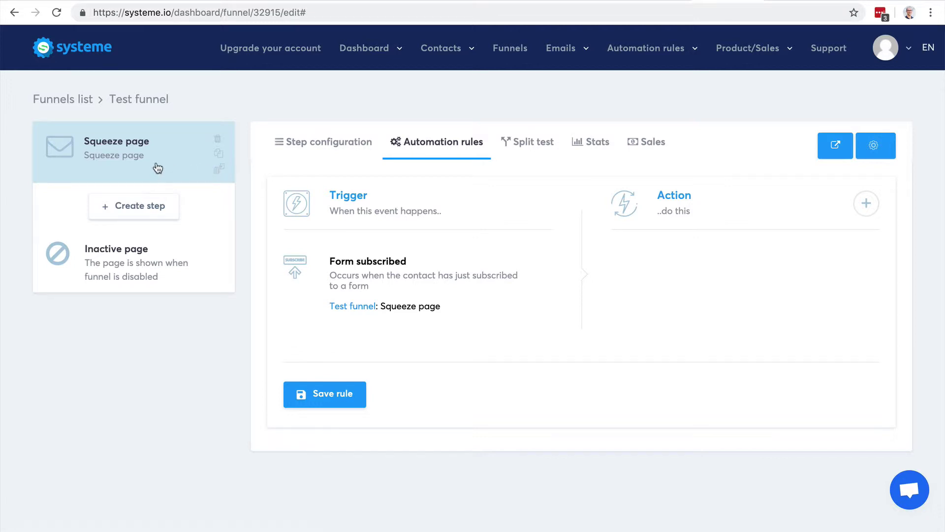
left_click(535, 148)
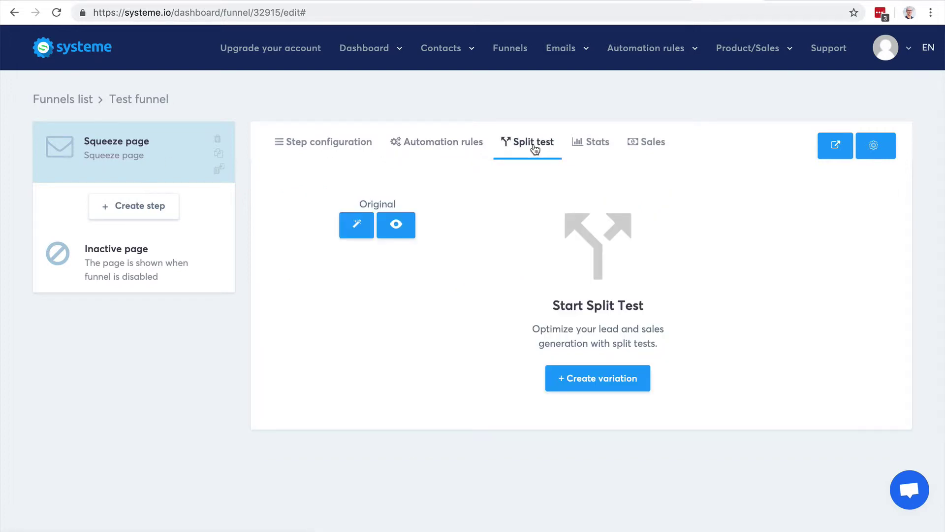
left_click(600, 150)
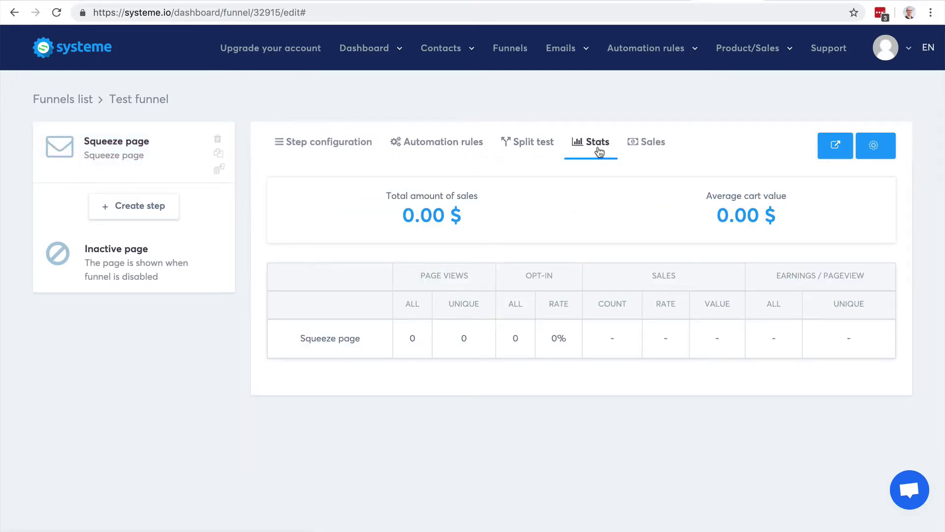
left_click(643, 151)
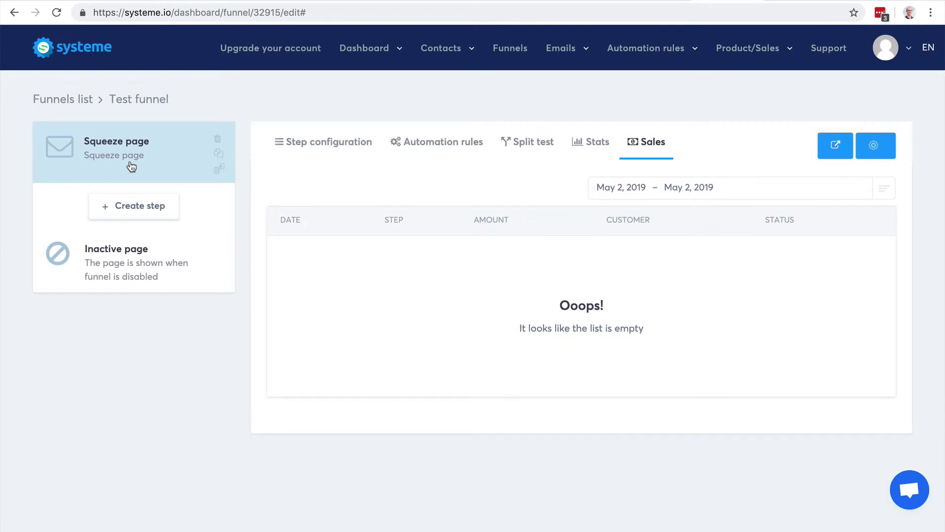
Add a 'Thank you page' step of type Opt-in thank you page, apply a template, and save.
left_click(125, 207)
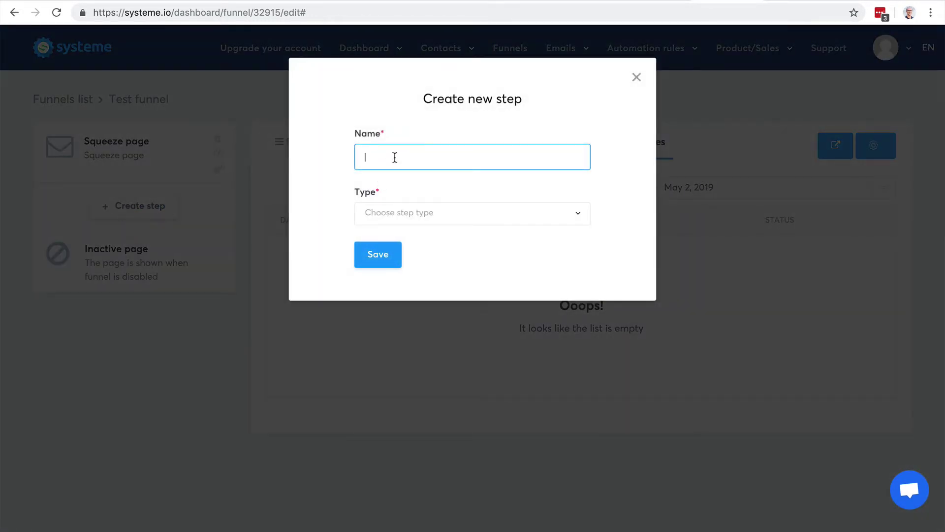
type("Thank you page")
left_click(496, 216)
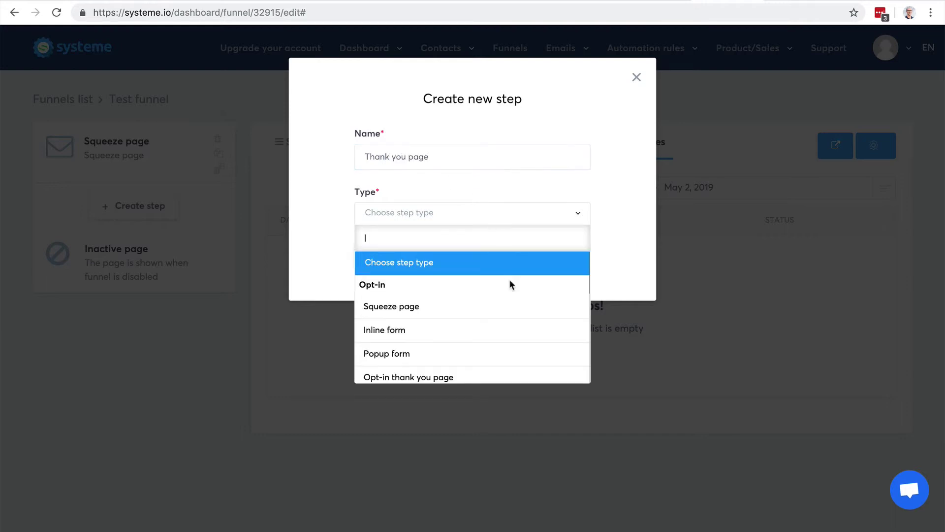
scroll(513, 317, "down", 2)
left_click(499, 307)
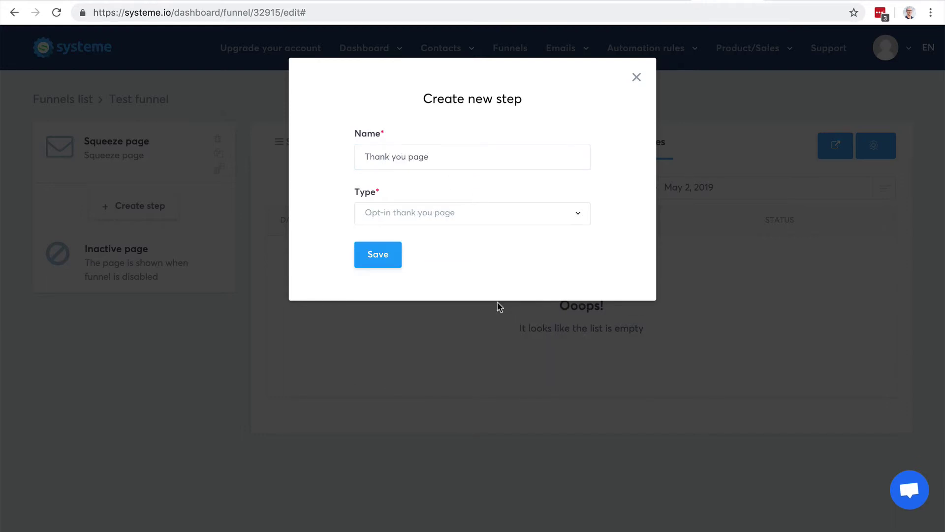
left_click(377, 265)
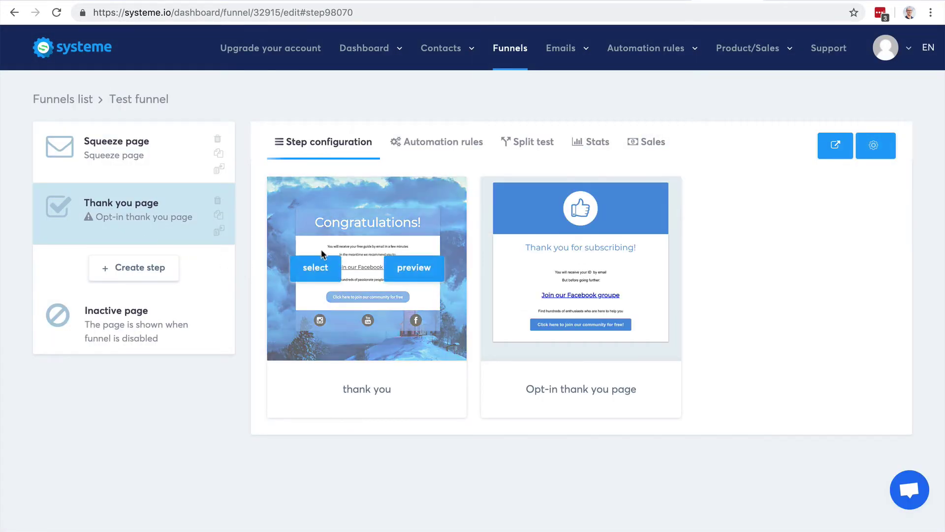
left_click(521, 274)
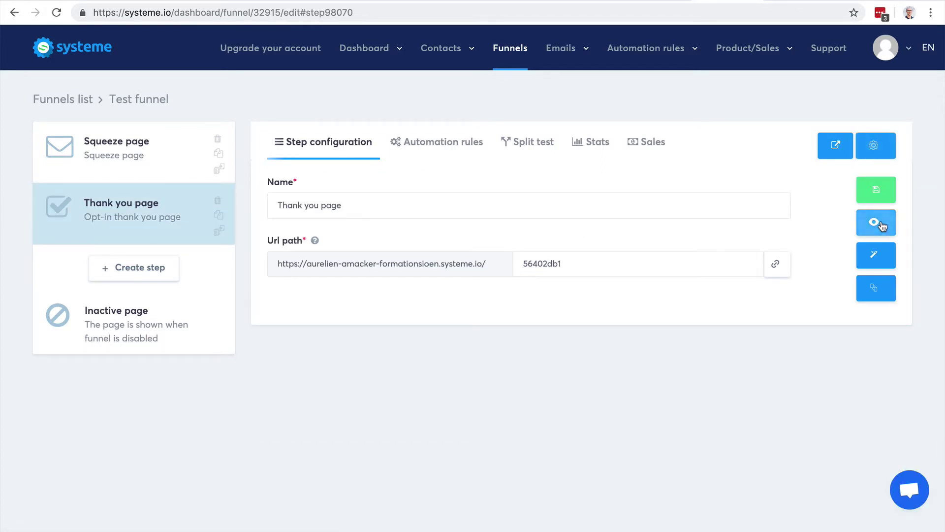
left_click(874, 194)
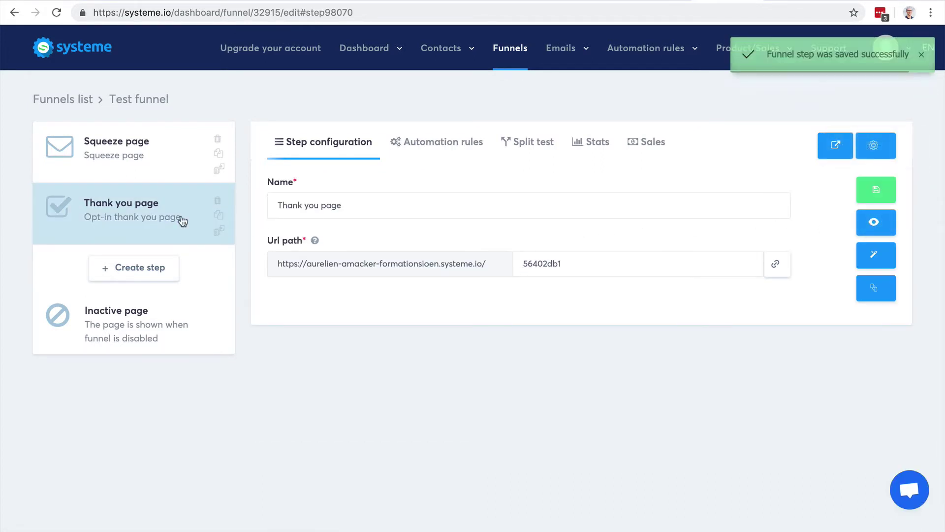
Look over the Inactive page in the page editor, then exit back to Test funnel's step list.
mouse_move(131, 160)
left_mouse_down()
mouse_move(127, 220)
mouse_move(128, 151)
left_mouse_up()
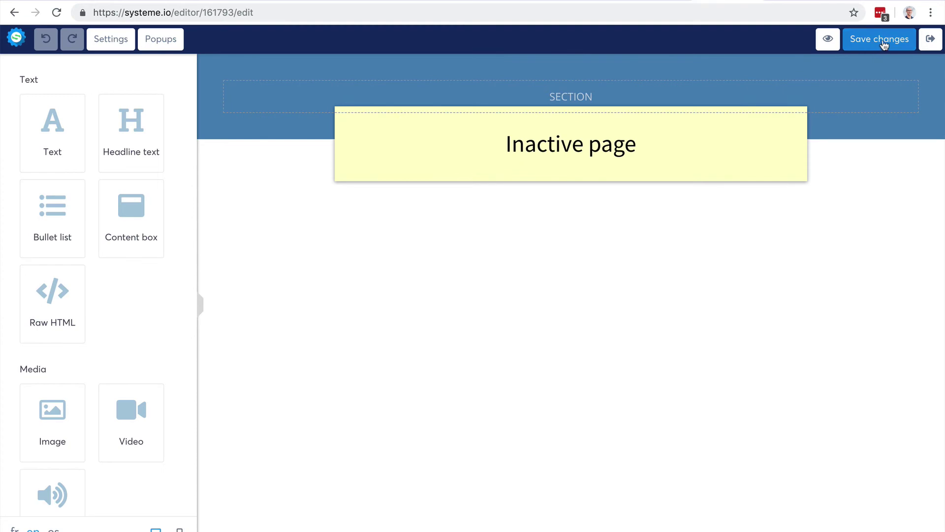
left_click(931, 40)
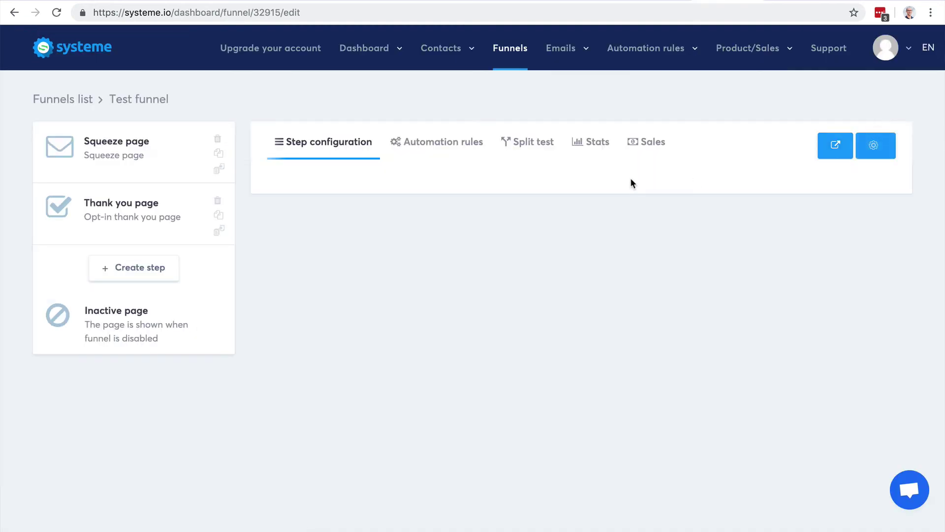
left_click(873, 145)
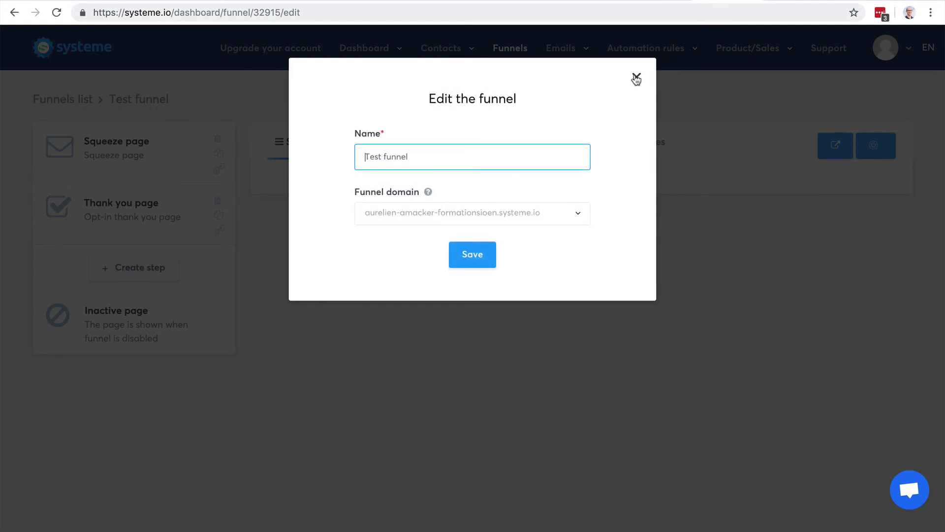
left_click(636, 78)
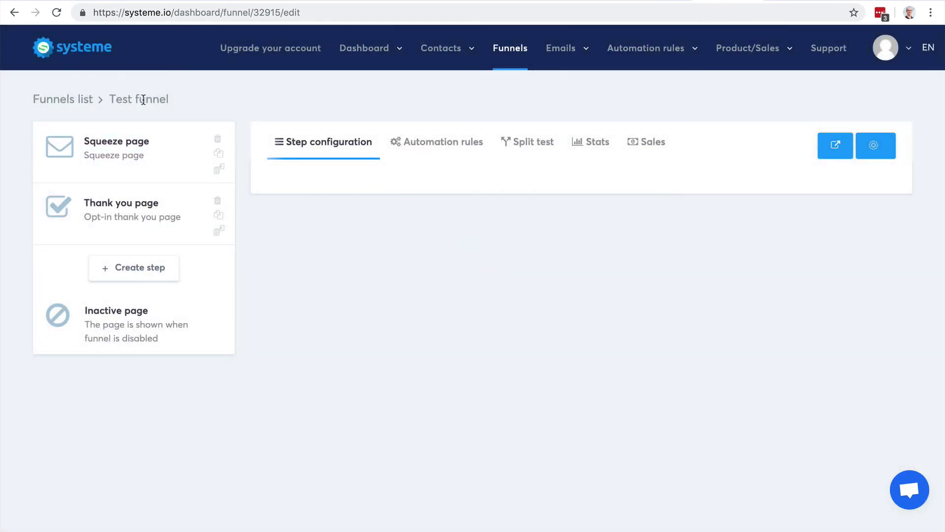
left_click(876, 149)
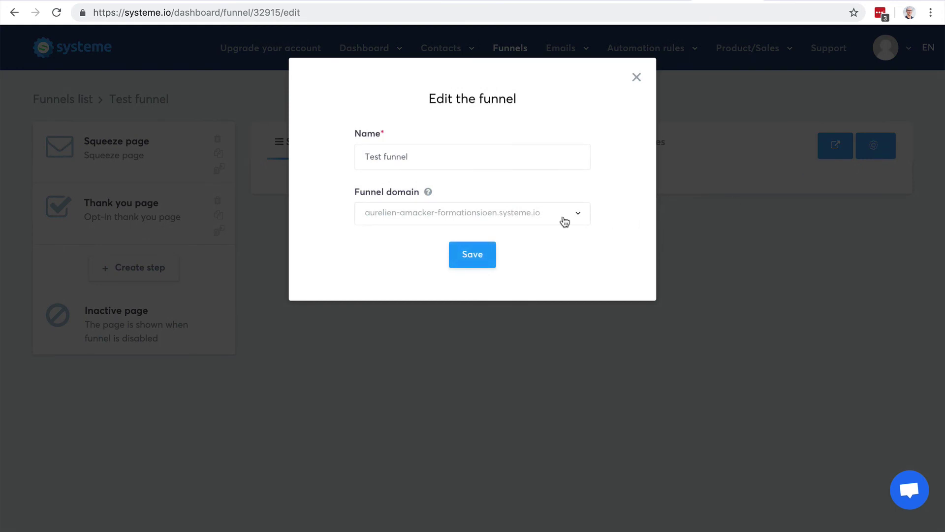
left_click(564, 221)
left_click(618, 212)
left_click(636, 78)
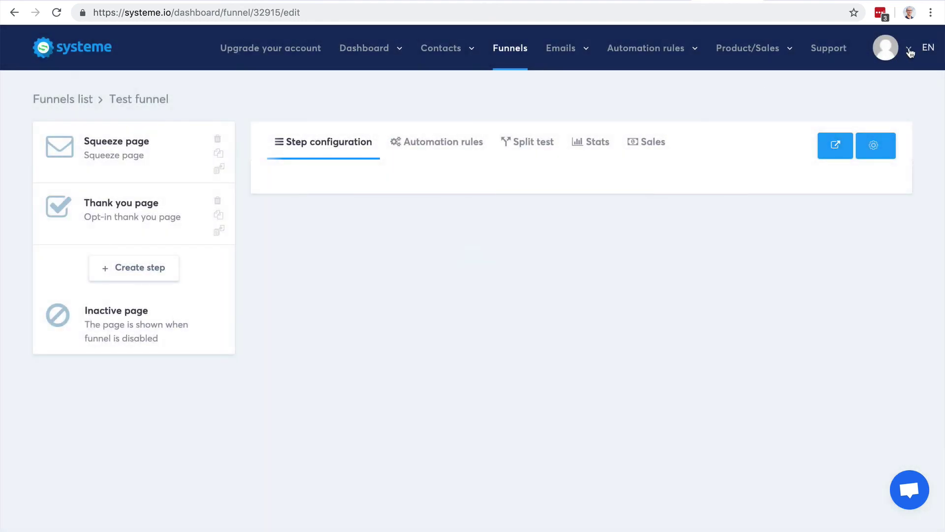
left_click(908, 52)
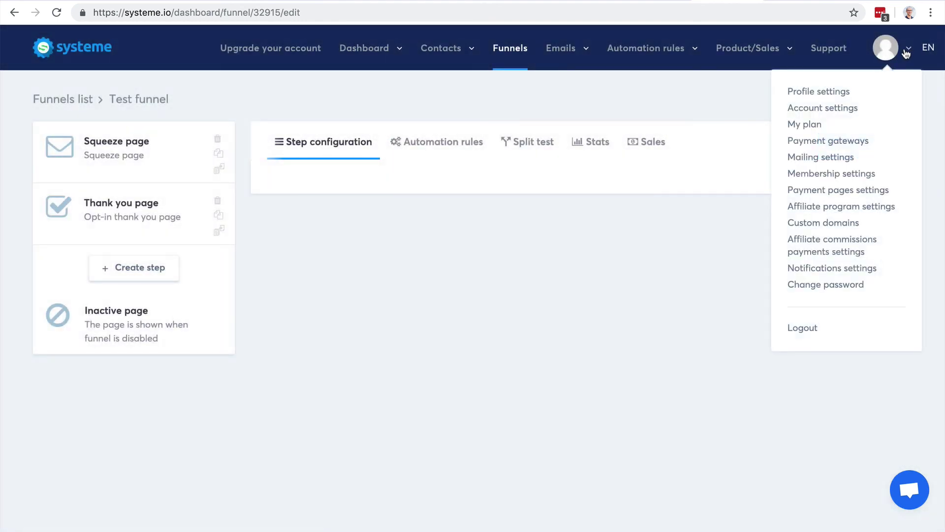